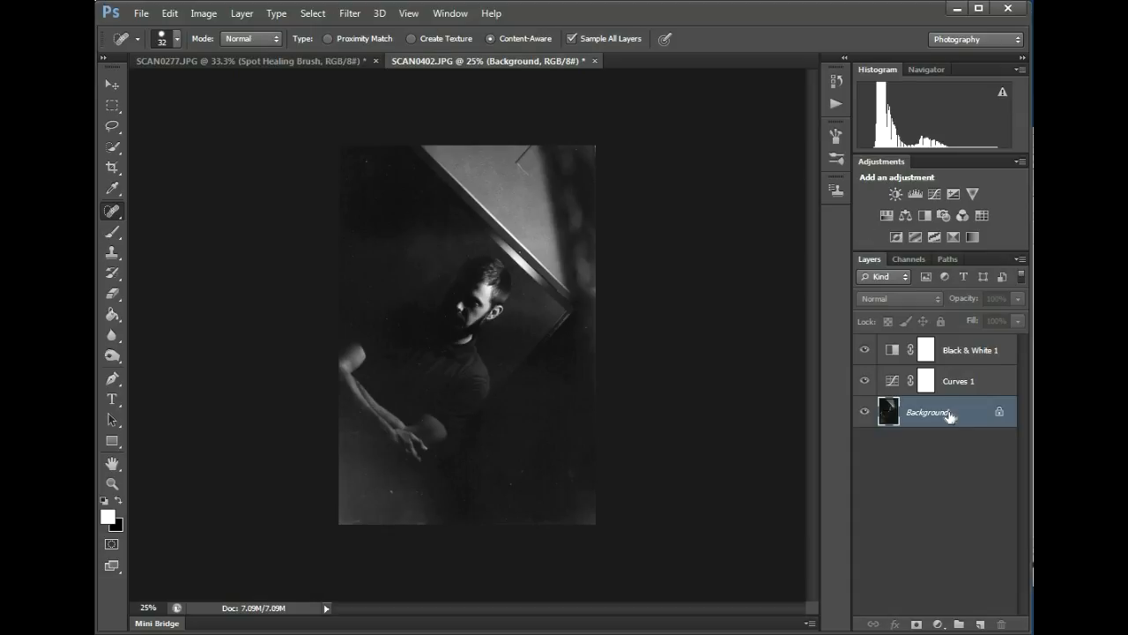
- Duplicate the Background layer and make the copy the active layer
key(ctrl+j)
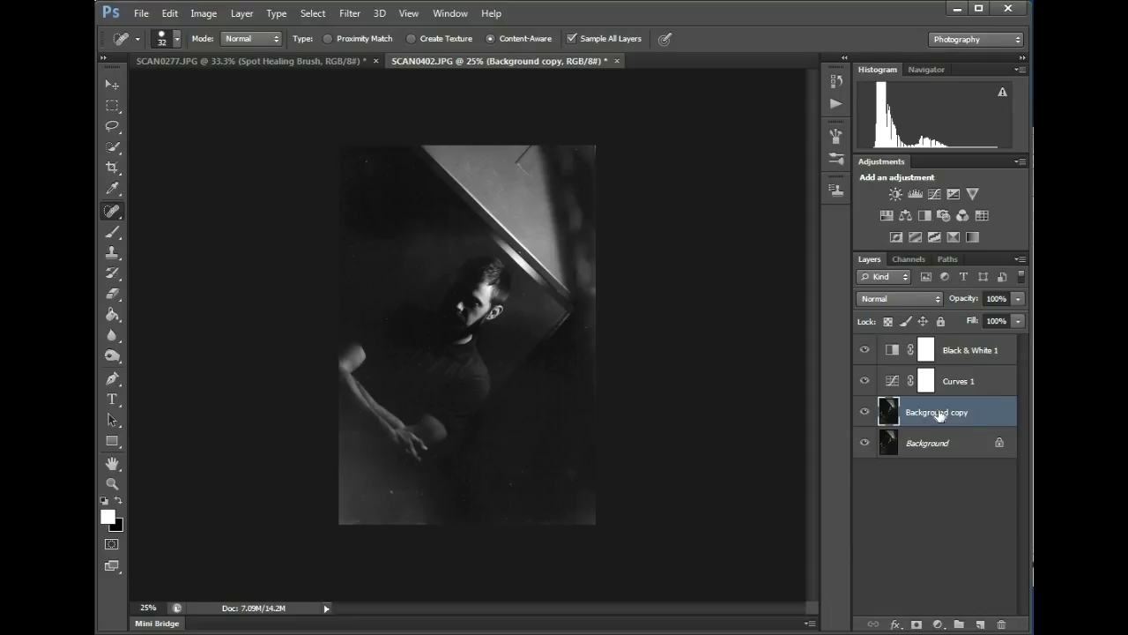
click(926, 444)
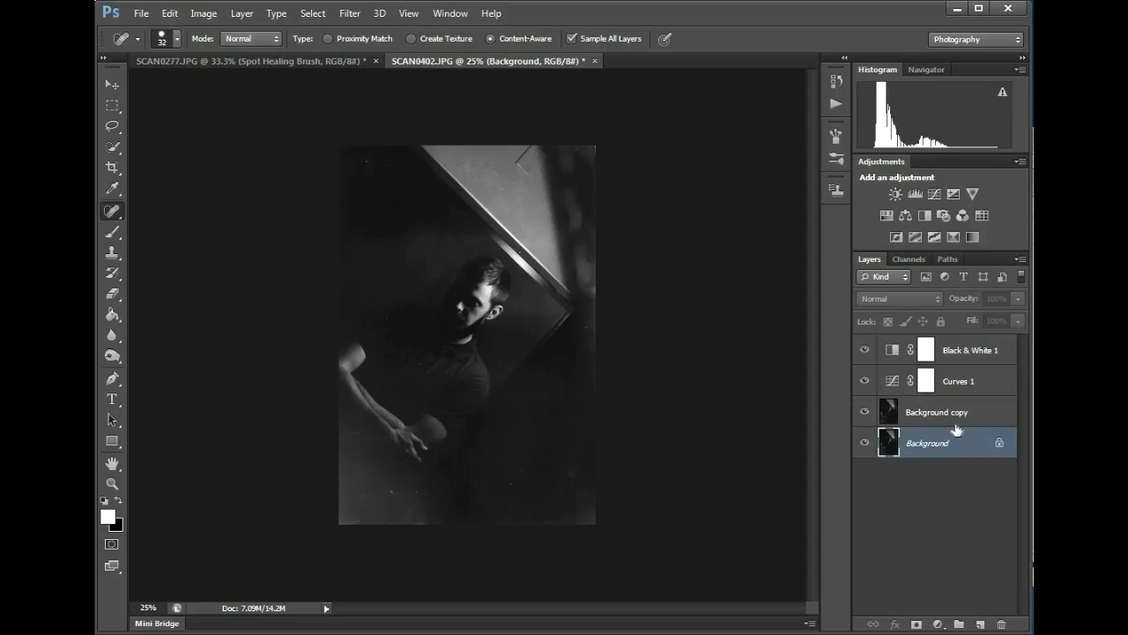
click(957, 415)
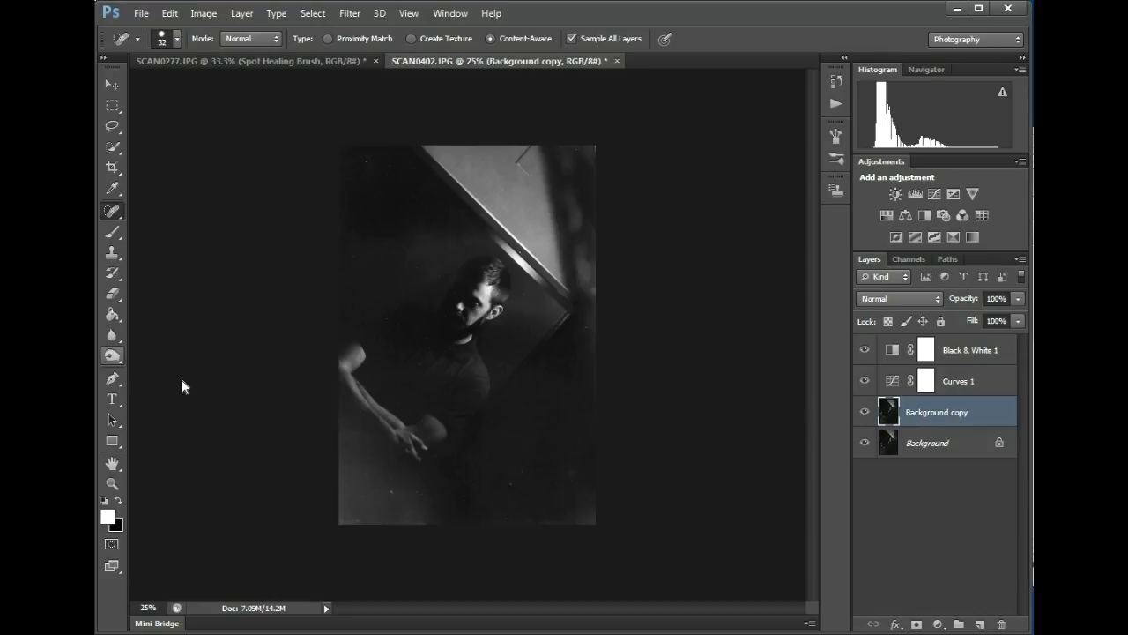
- Activate the Dodge tool briefly, and switch to the Burn tool for the Background copy layer
drag(114, 356, 113, 356)
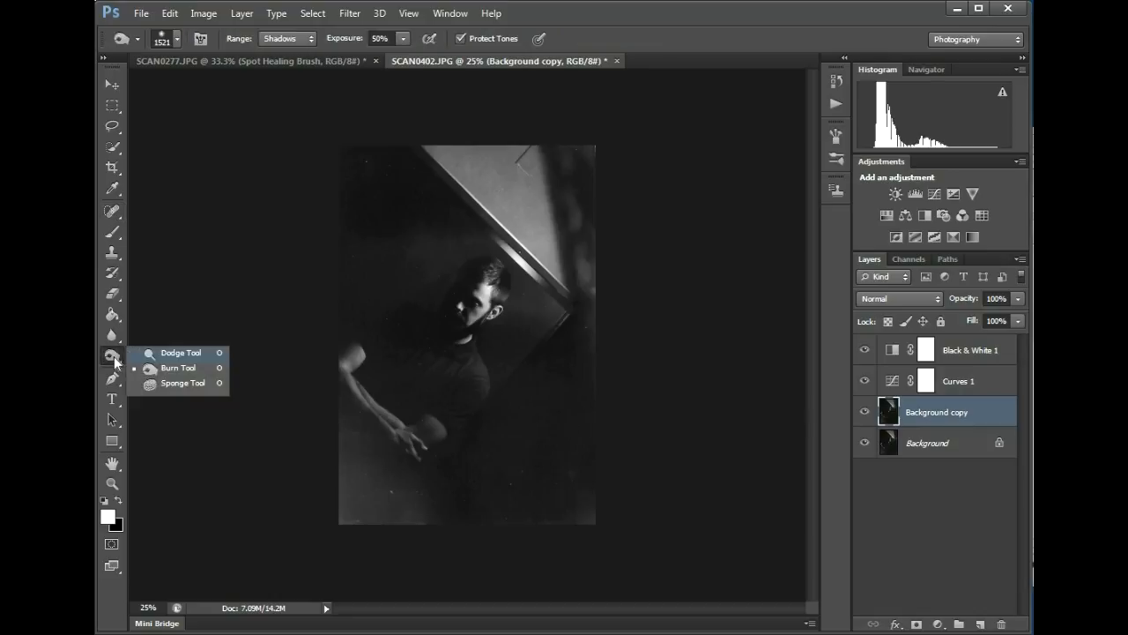
click(172, 351)
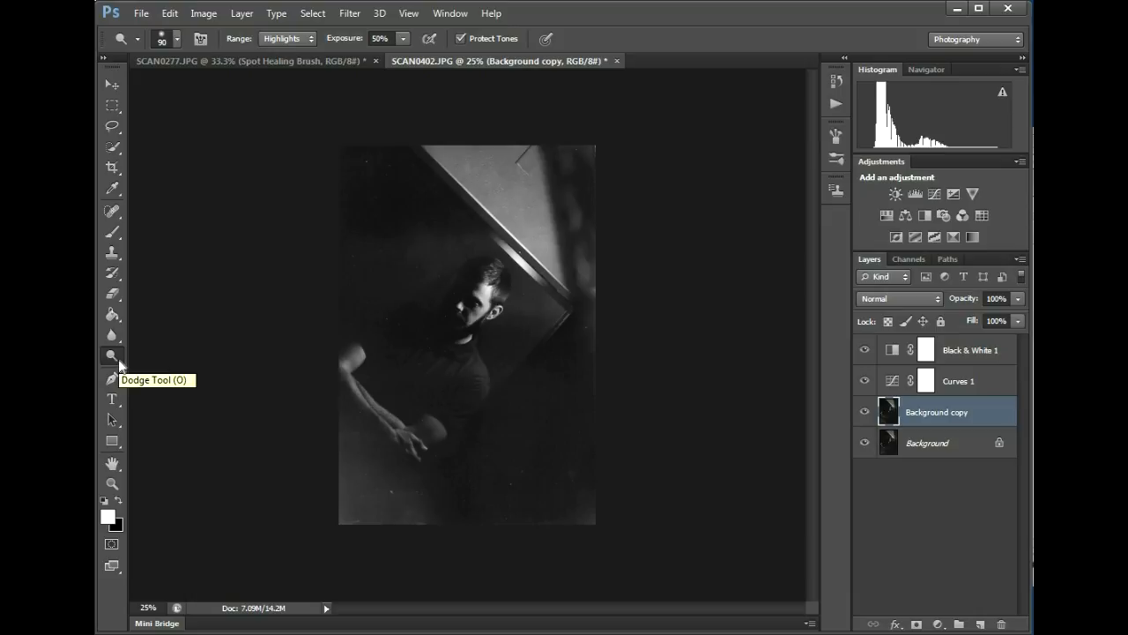
drag(118, 358, 118, 358)
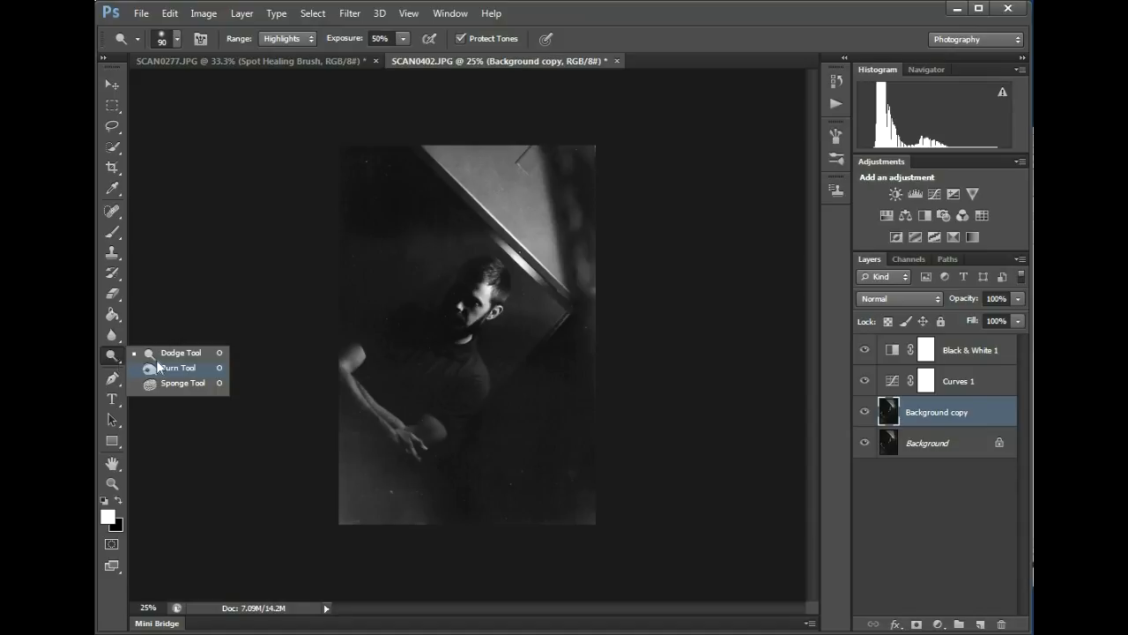
click(178, 368)
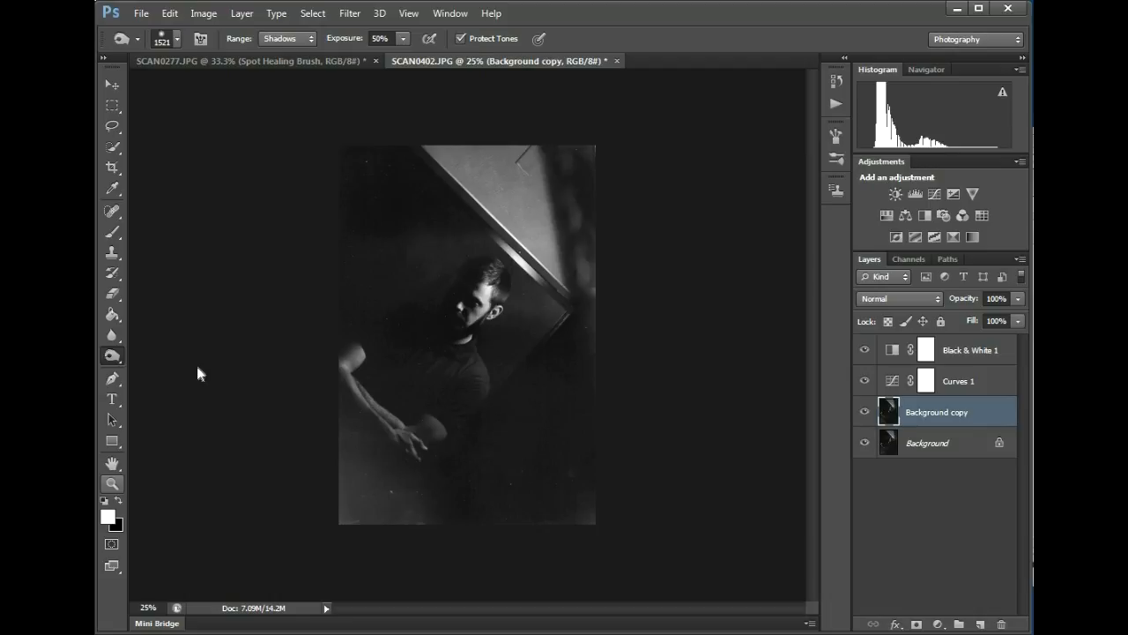
click(112, 483)
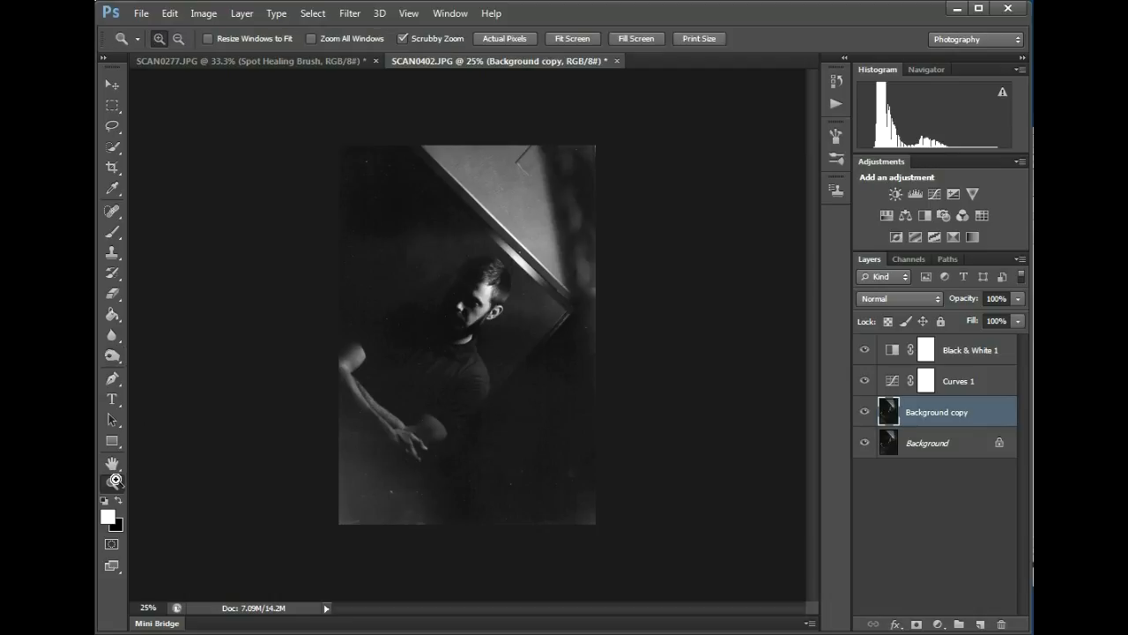
click(358, 517)
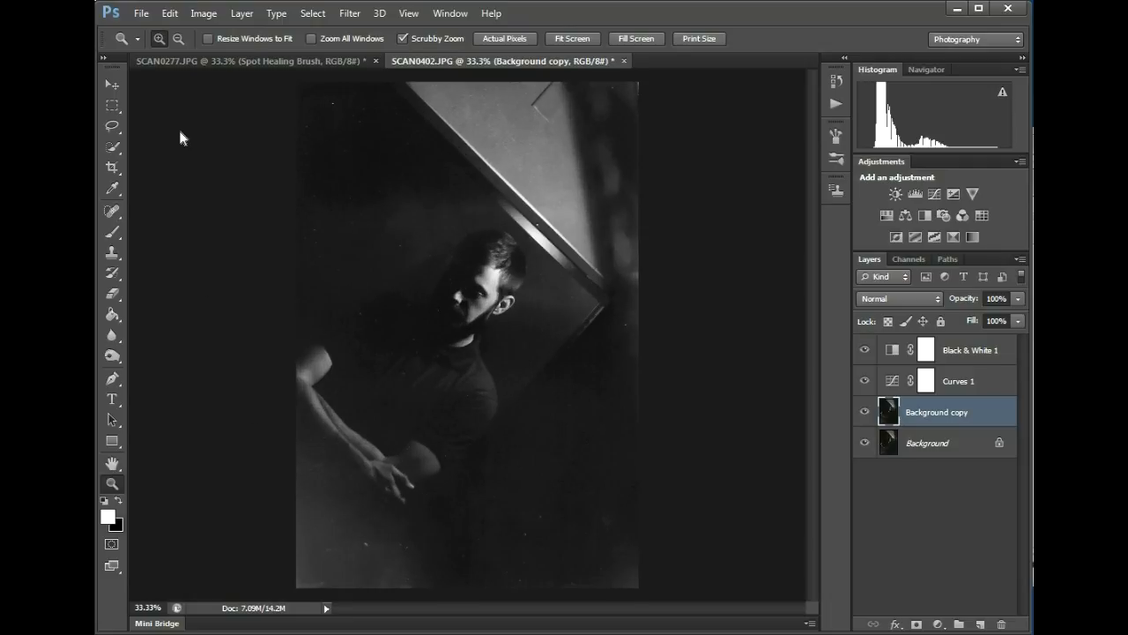
alt+click(205, 161)
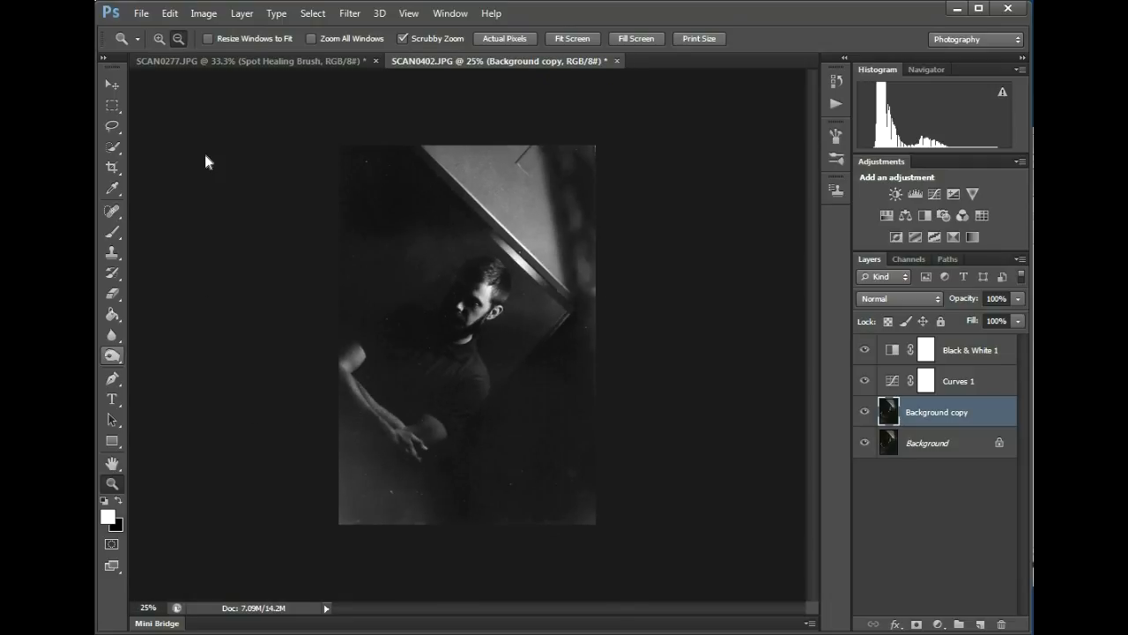
click(113, 357)
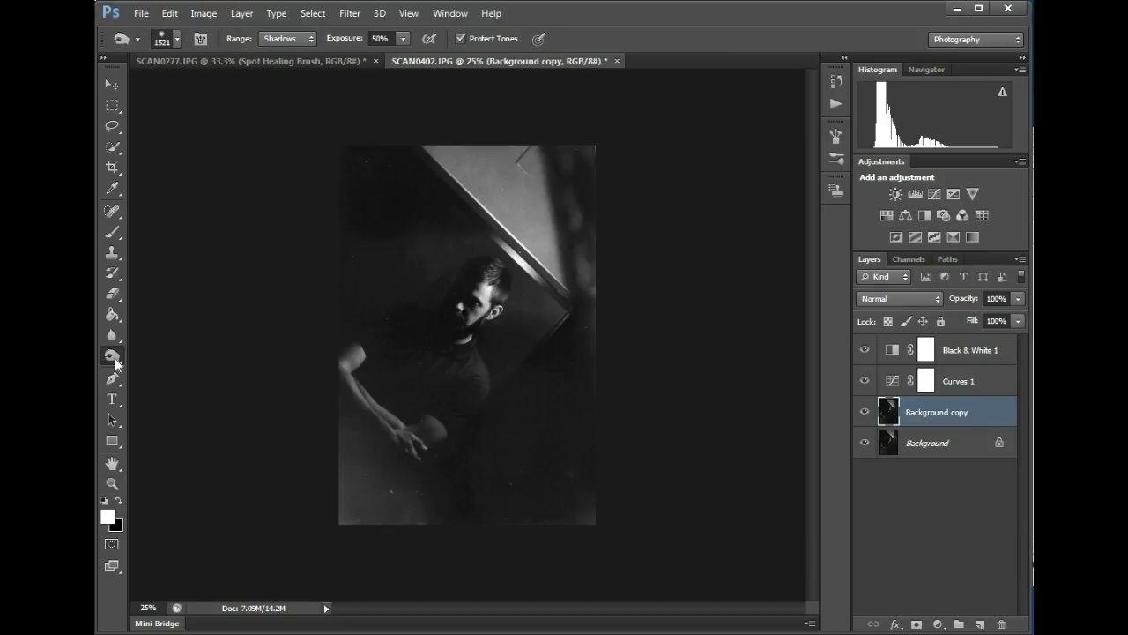
- Set the Burn tool's brush to 149 px with 0% hardness
click(176, 38)
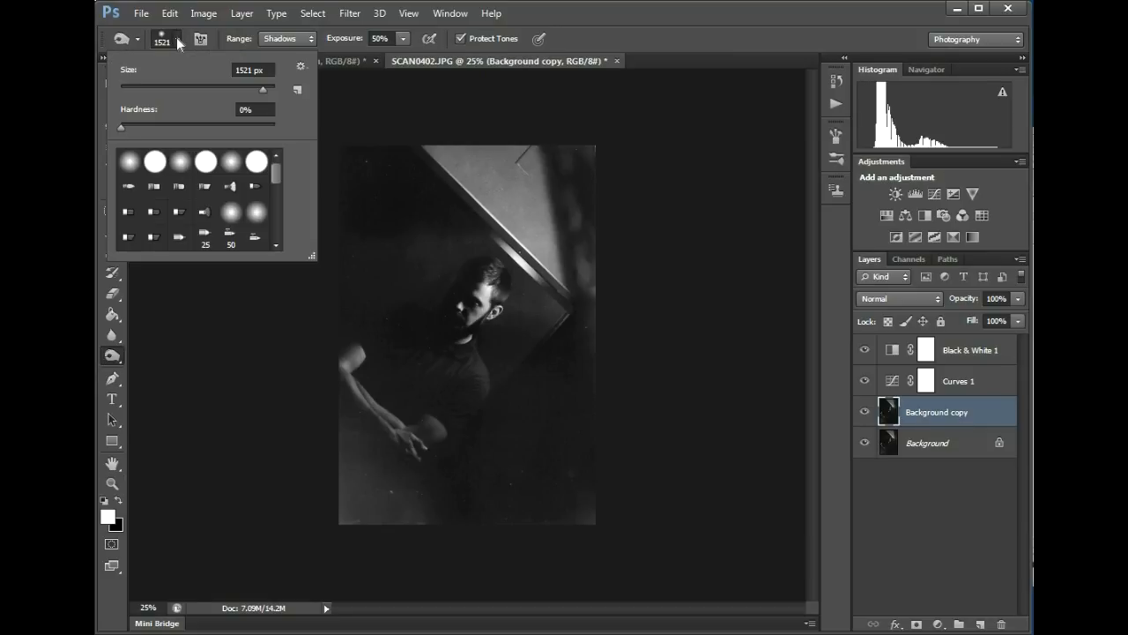
click(217, 88)
click(121, 127)
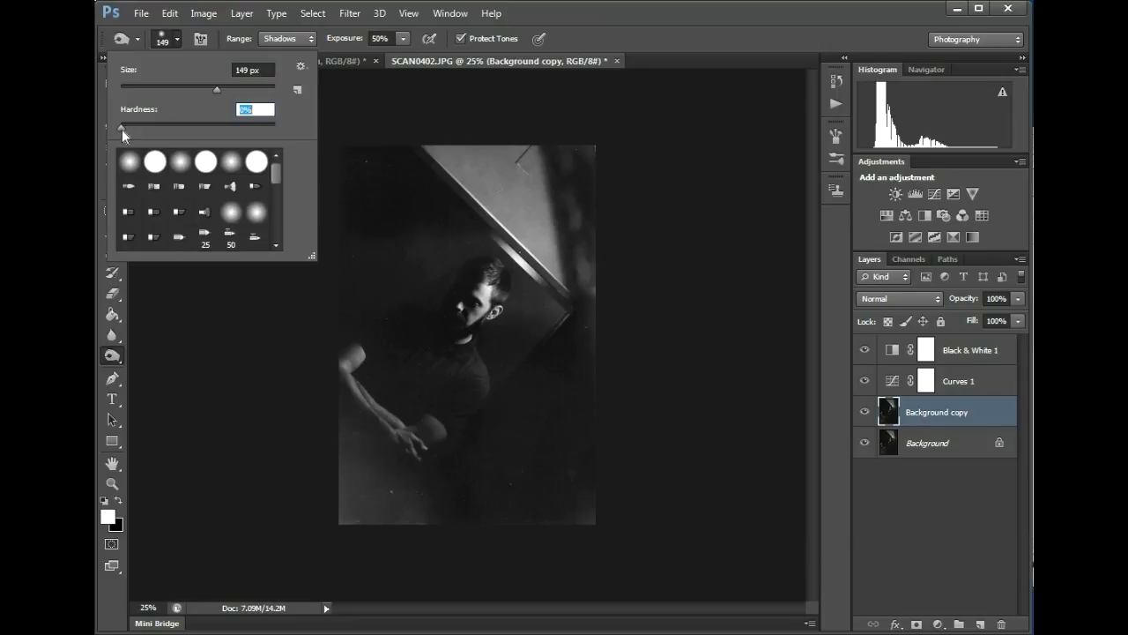
click(553, 18)
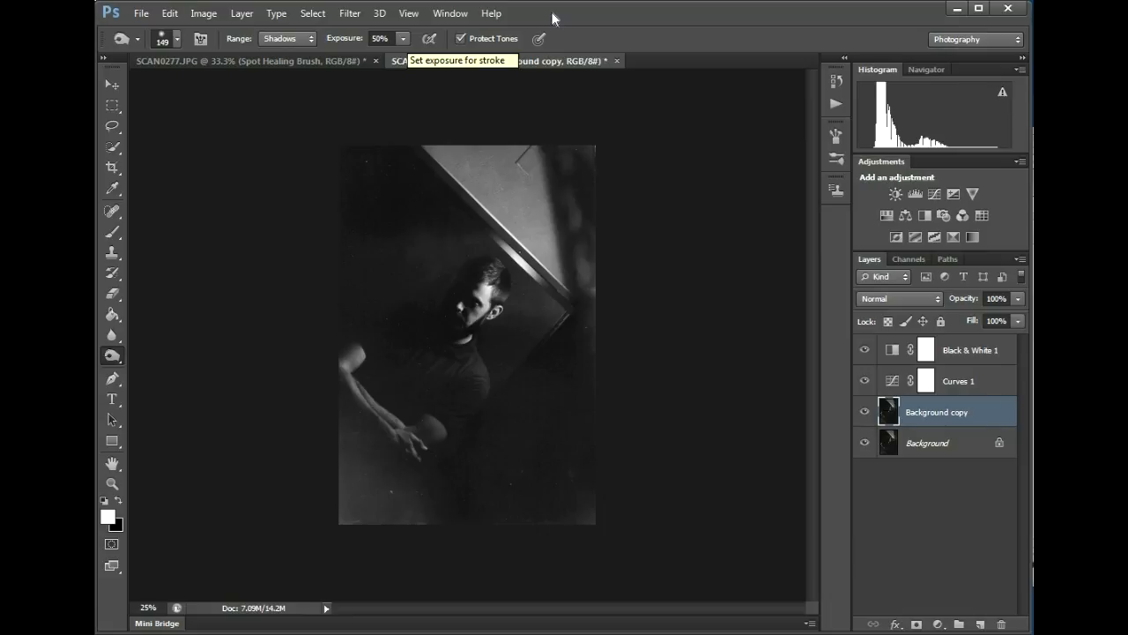
- Burn the photo's bright lower-left area on the Background copy with 20% exposure and the Midtones range
click(405, 39)
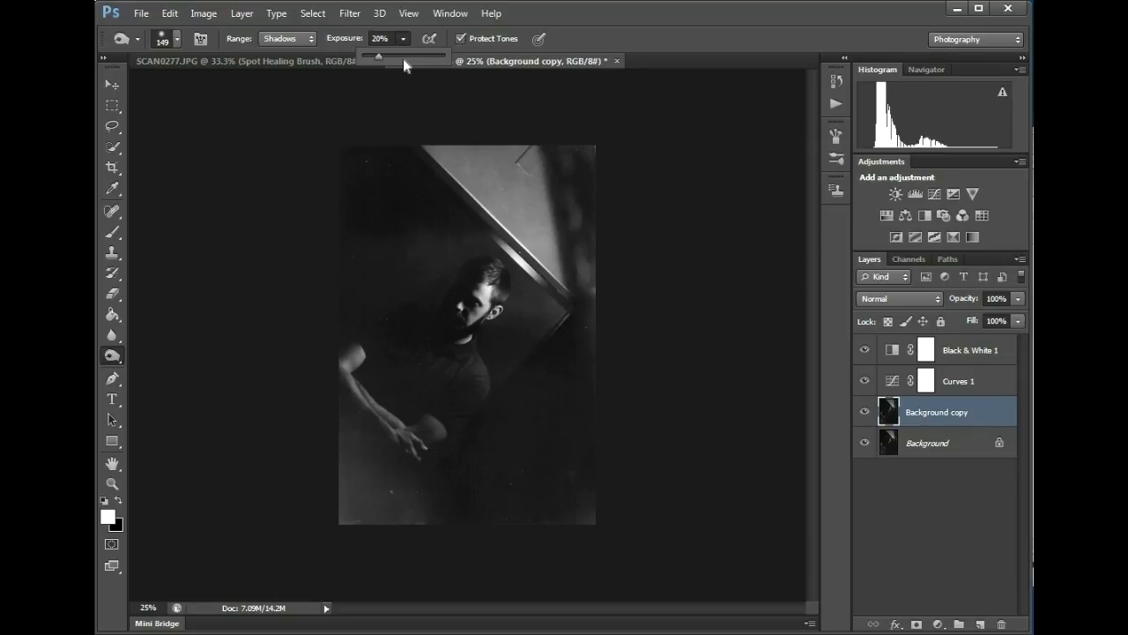
click(572, 13)
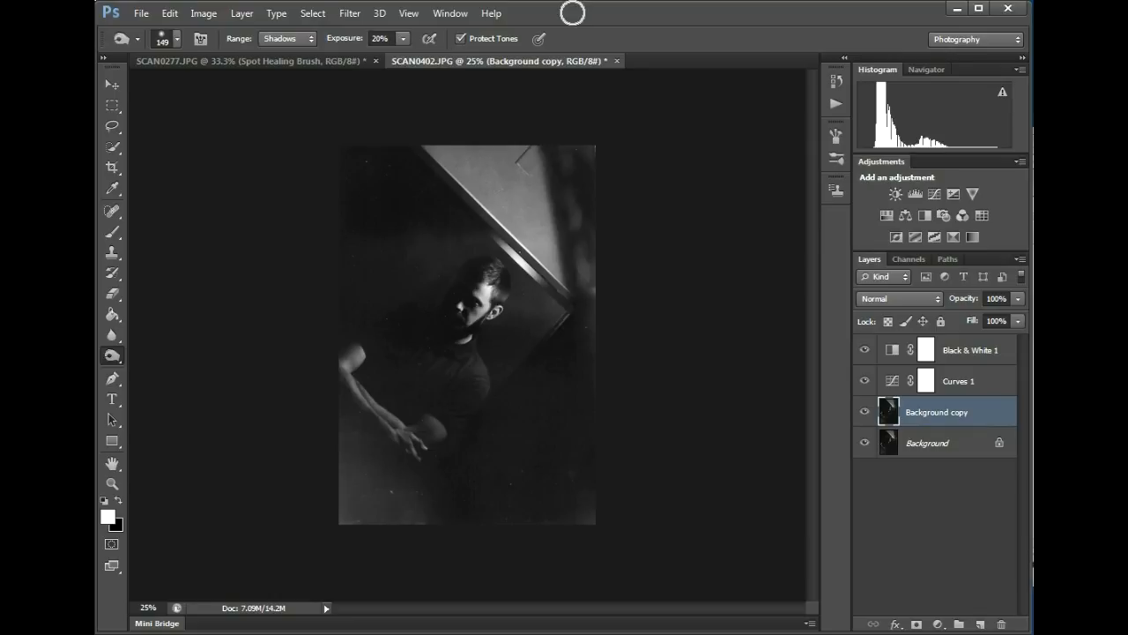
click(300, 39)
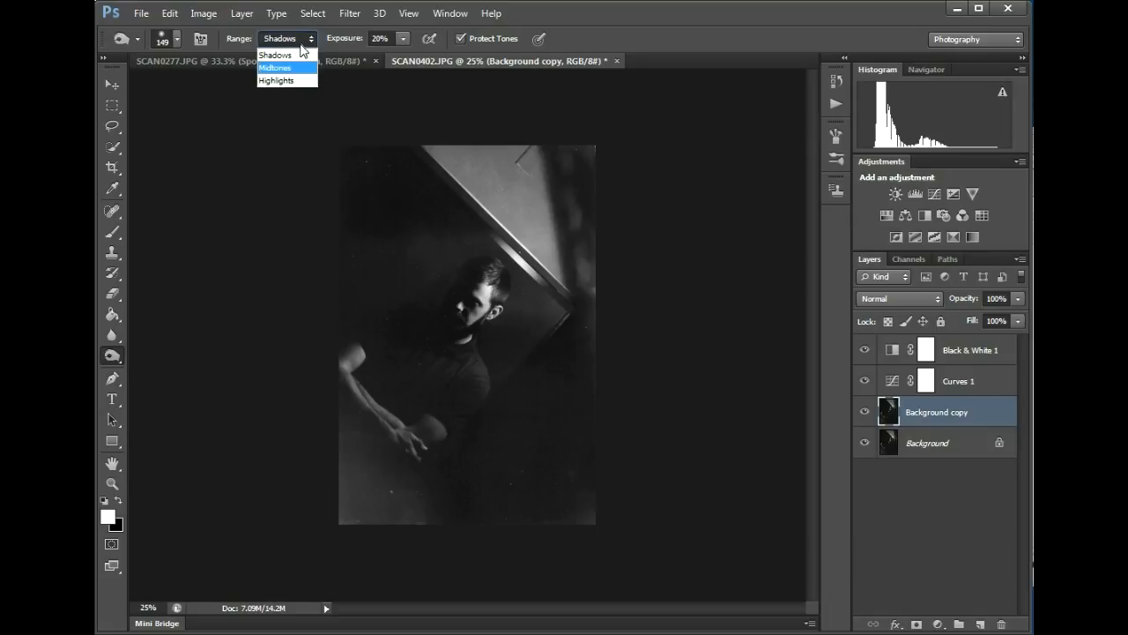
click(297, 68)
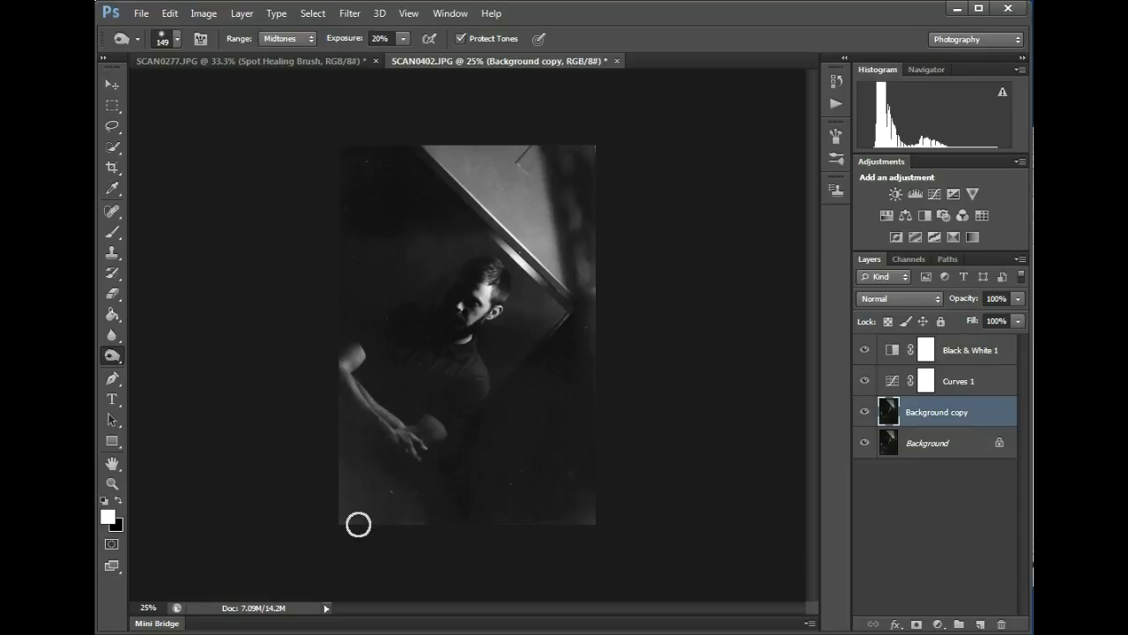
drag(358, 524, 397, 520)
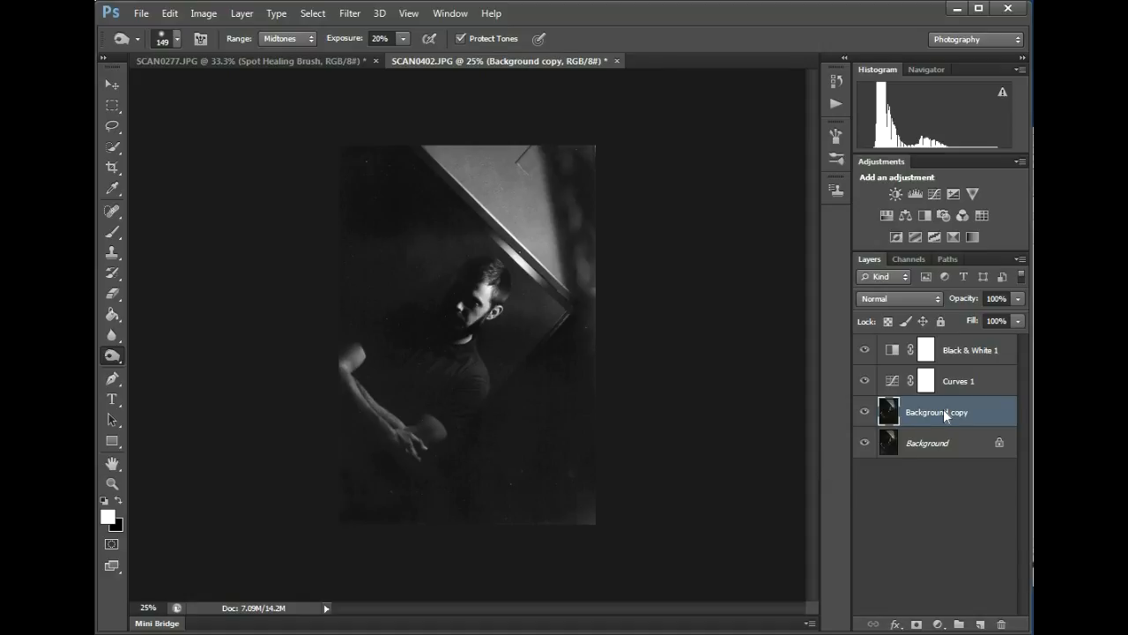
- Try different opacities on the burned Background copy, including 0%, and set it to 80%
click(1017, 299)
mouse_move(1013, 315)
mouse_down()
mouse_move(964, 316)
mouse_move(998, 323)
mouse_up()
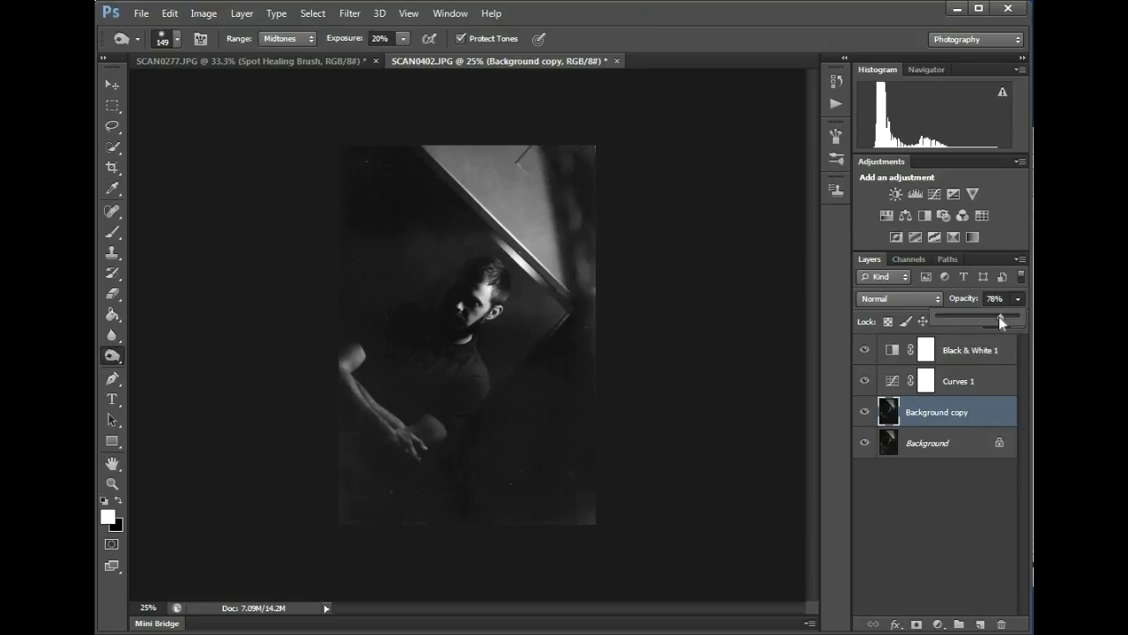
drag(1000, 317, 937, 317)
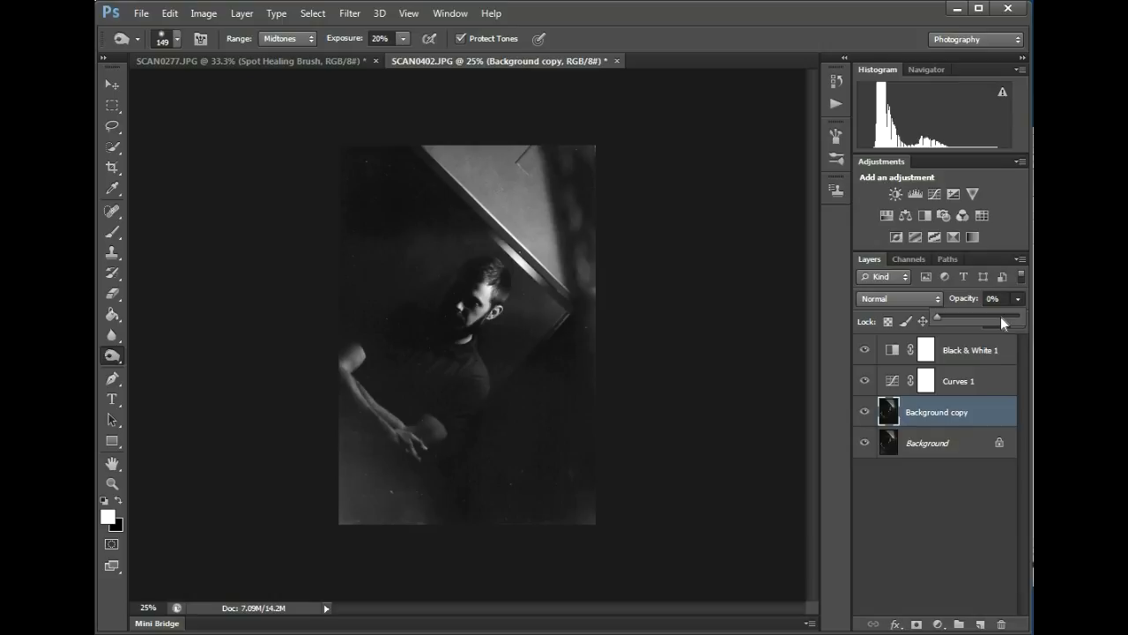
drag(937, 317, 992, 316)
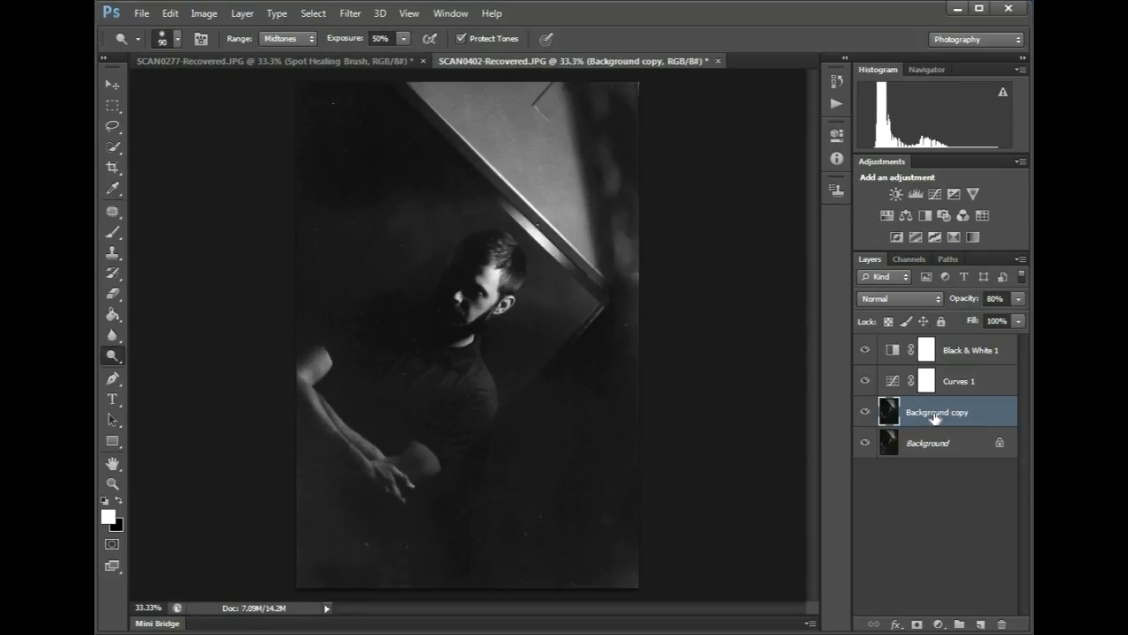
- Rename the Background copy layer as Burn
double_click(934, 412)
text(Burn)
click(962, 494)
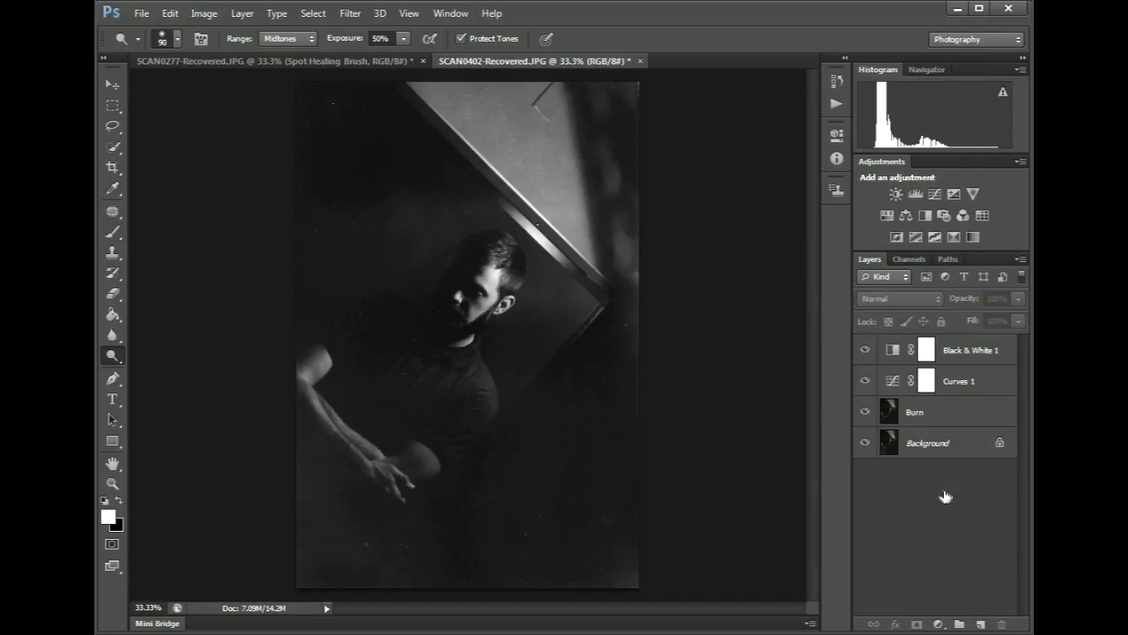
- Duplicate the Background layer again and name the new copy Dodge
click(924, 448)
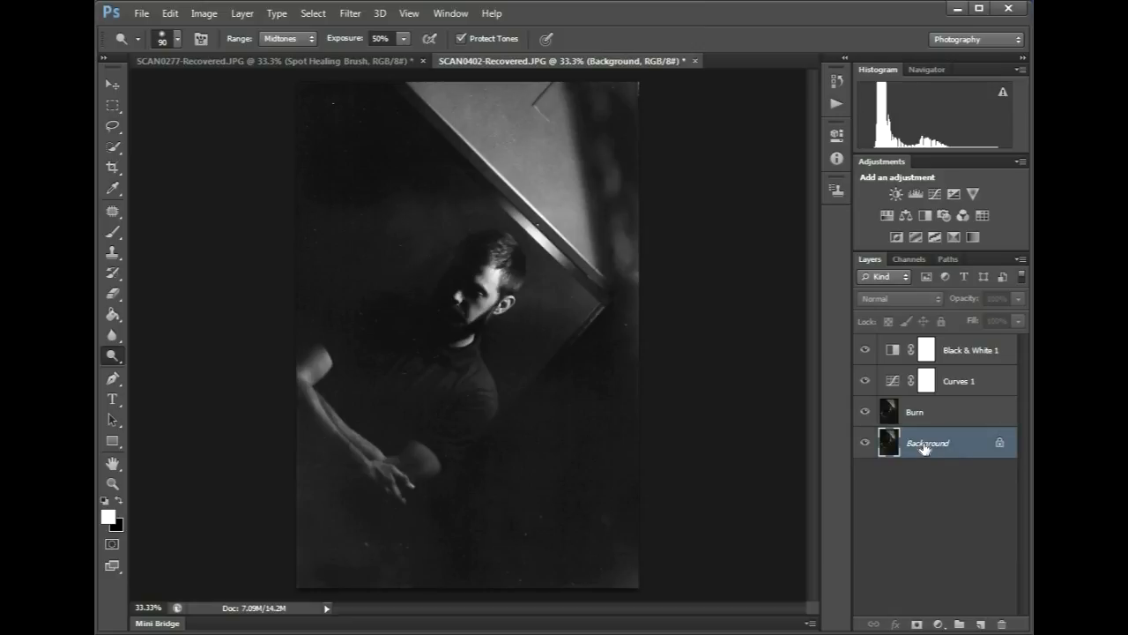
key(ctrl+j)
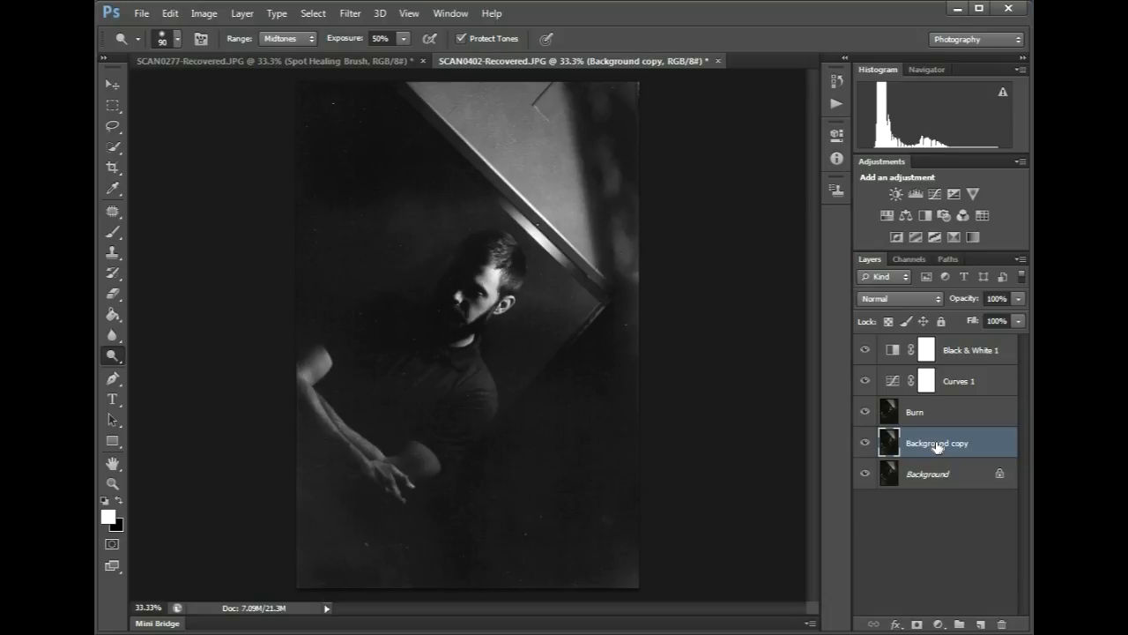
double_click(935, 445)
text(Dodge)
click(915, 520)
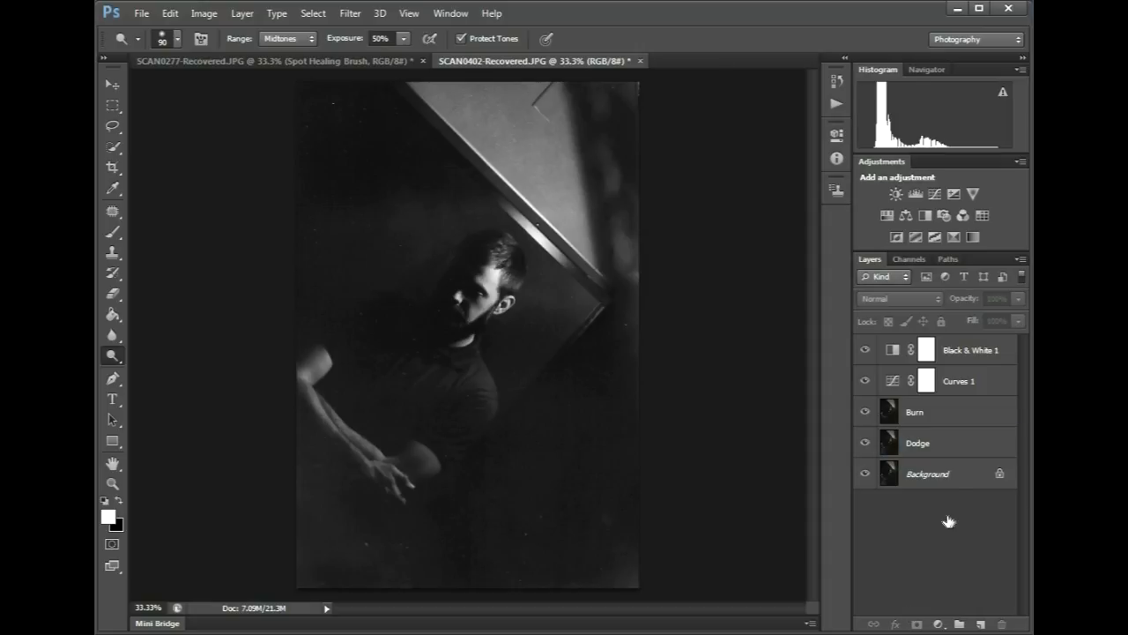
- Make the Dodge layer active and choose the Dodge tool with the Midtones range
click(953, 439)
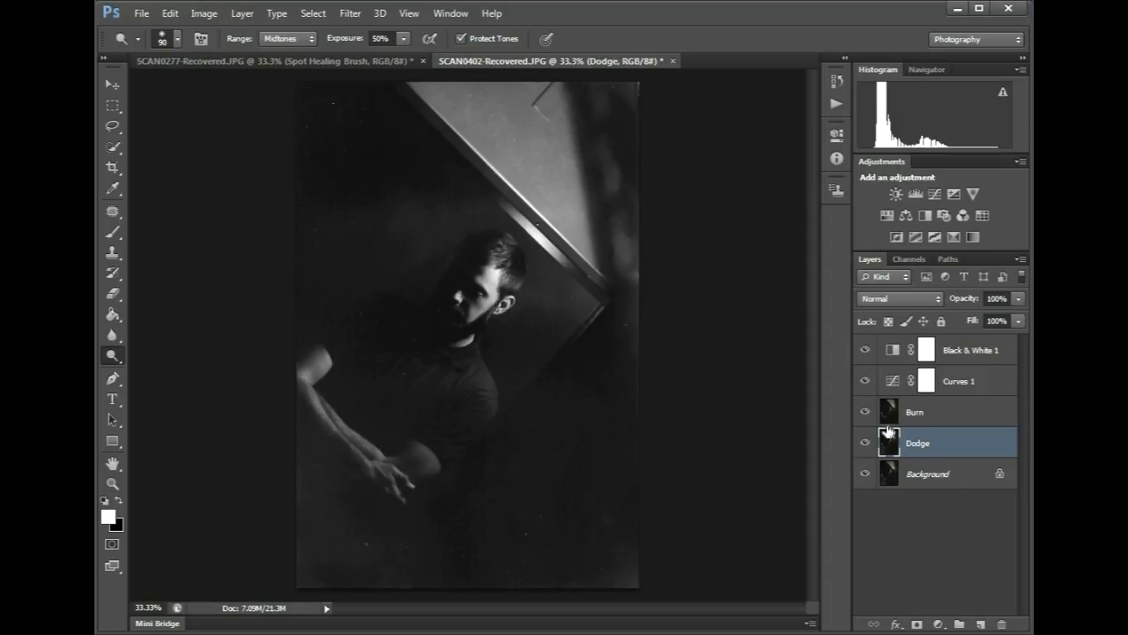
click(865, 412)
click(866, 413)
right_click(114, 356)
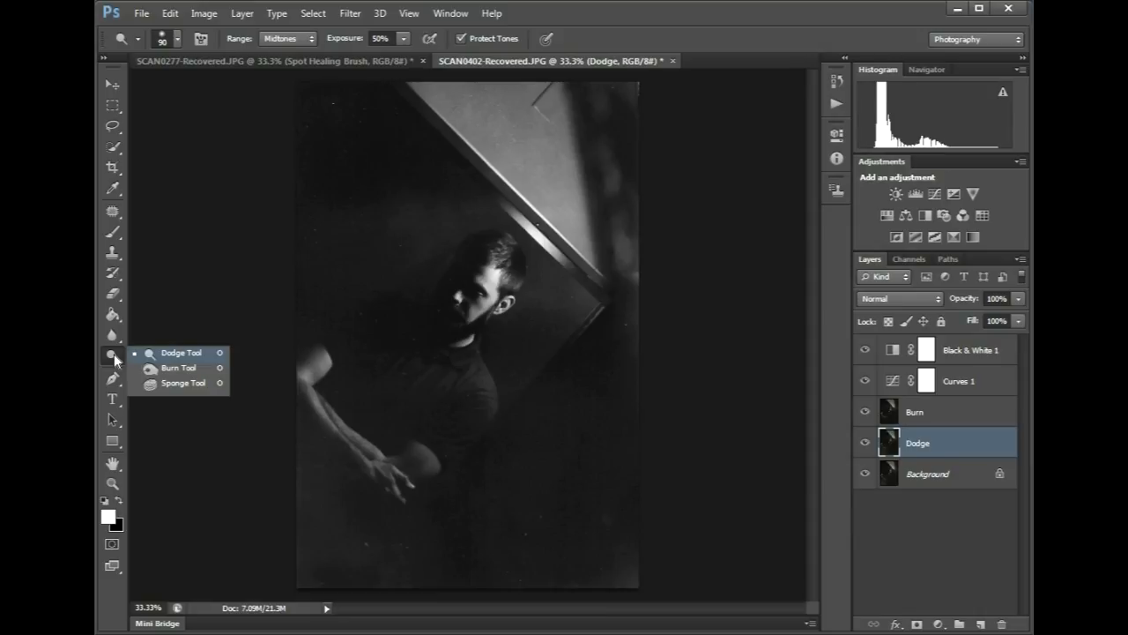
click(158, 355)
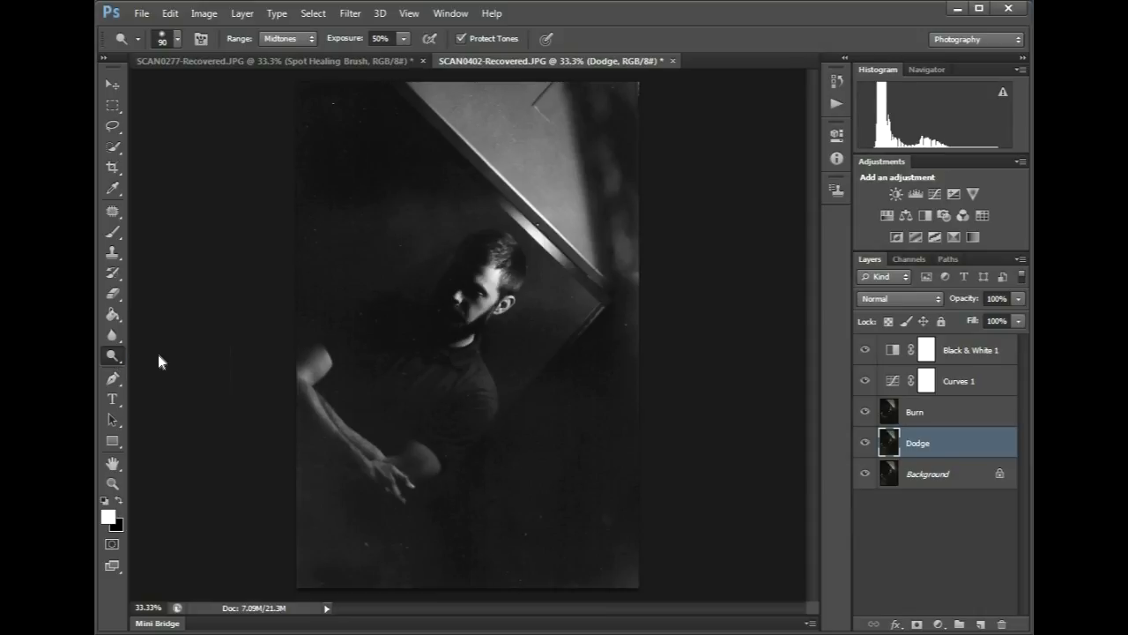
click(310, 40)
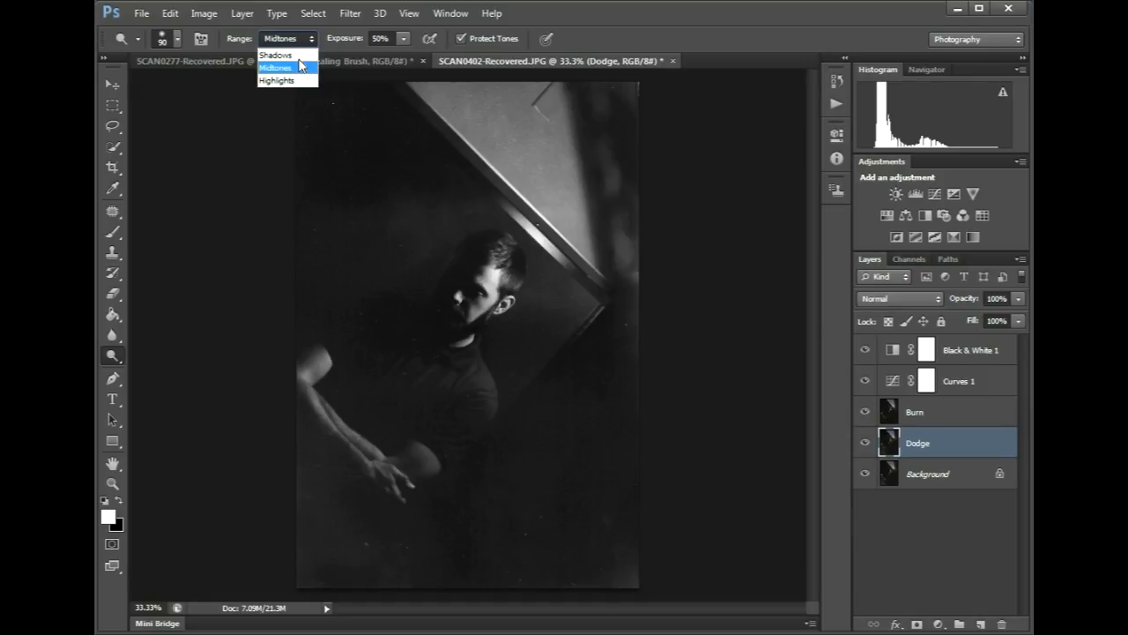
click(300, 67)
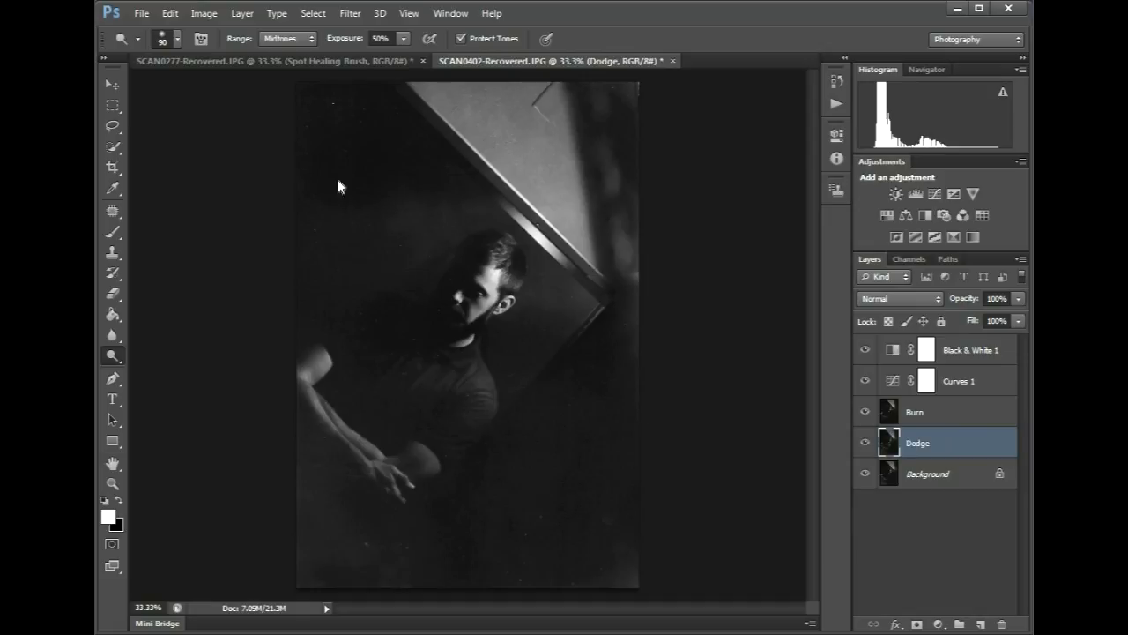
- Set the Dodge tool's range to Highlights and compare the photo with the Dodge layer hidden and shown
click(304, 41)
click(866, 443)
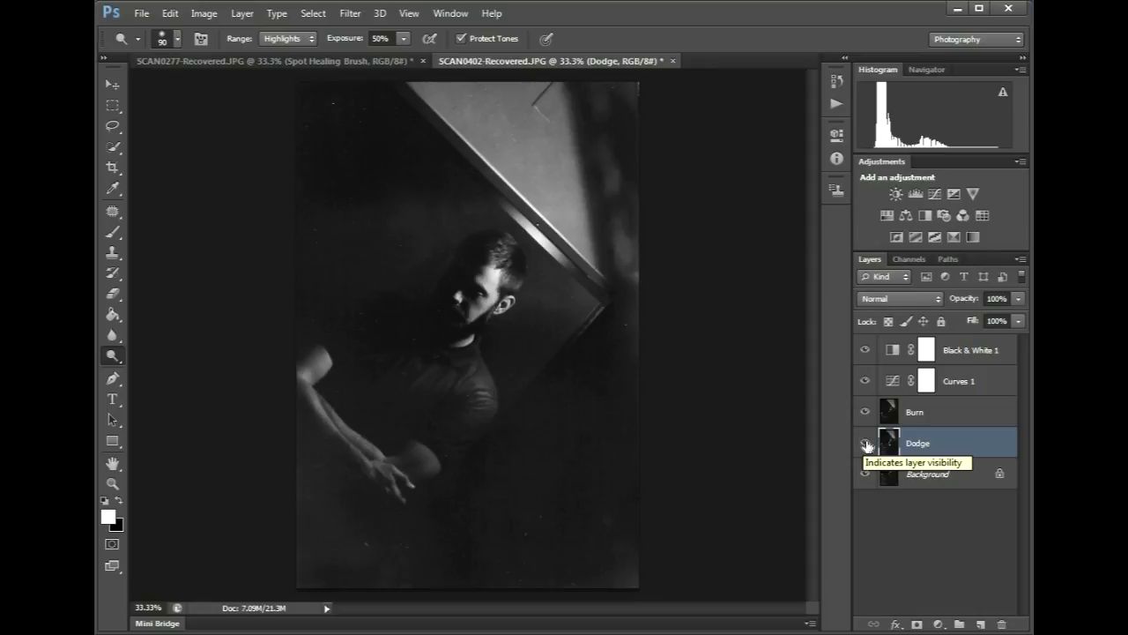
click(867, 445)
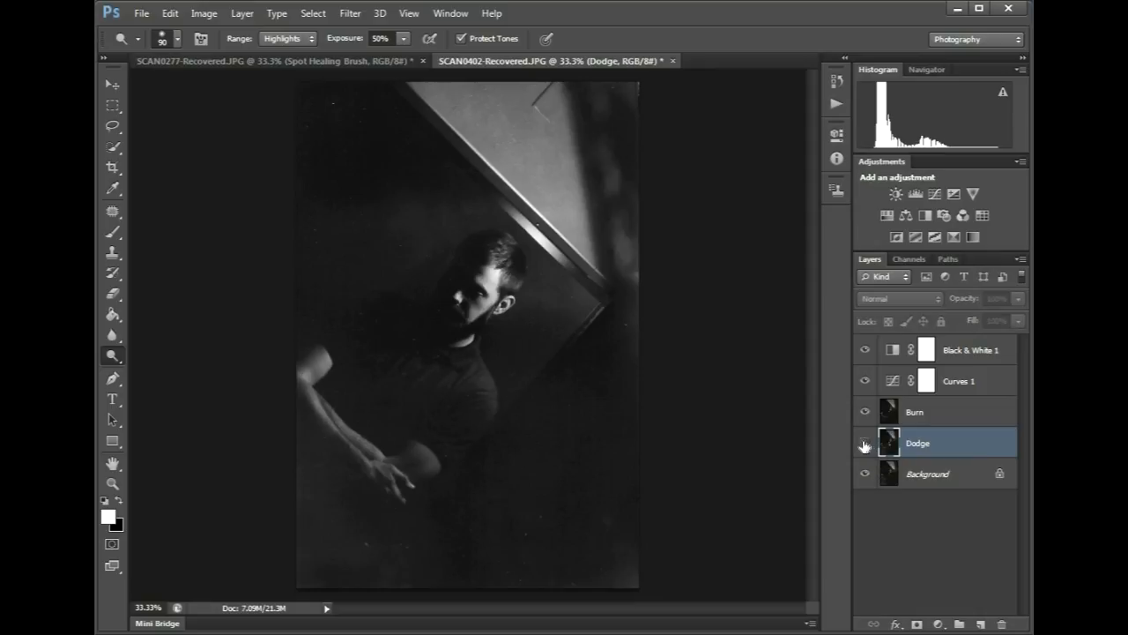
click(865, 446)
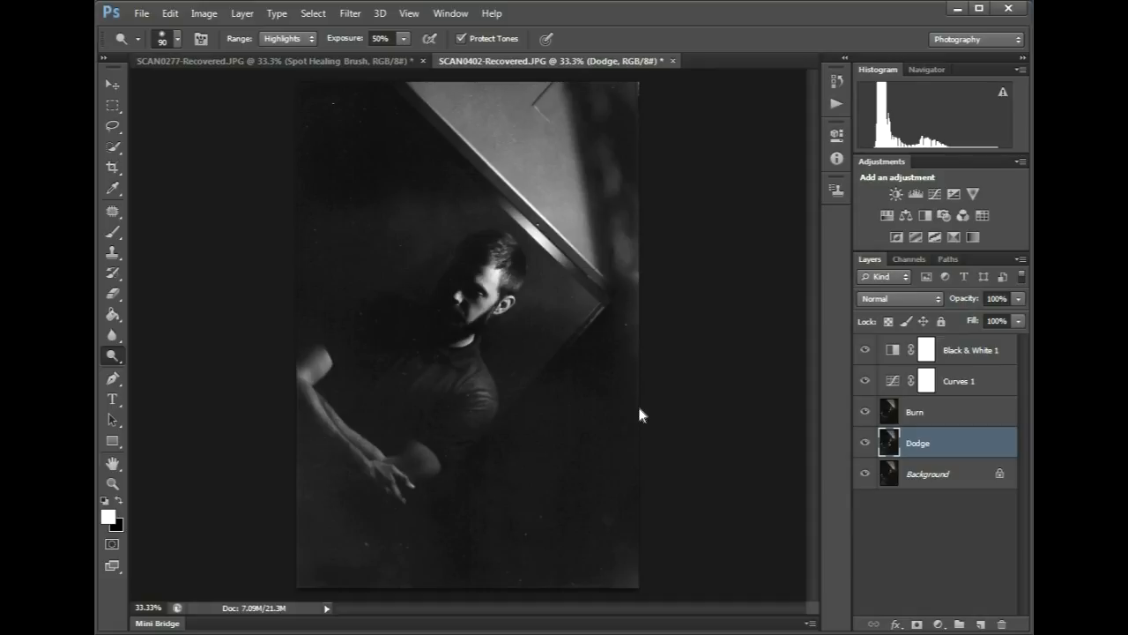
- Set the Dodge tool's range back to Midtones and check the dodging by toggling the Dodge layer's visibility
click(289, 38)
click(298, 62)
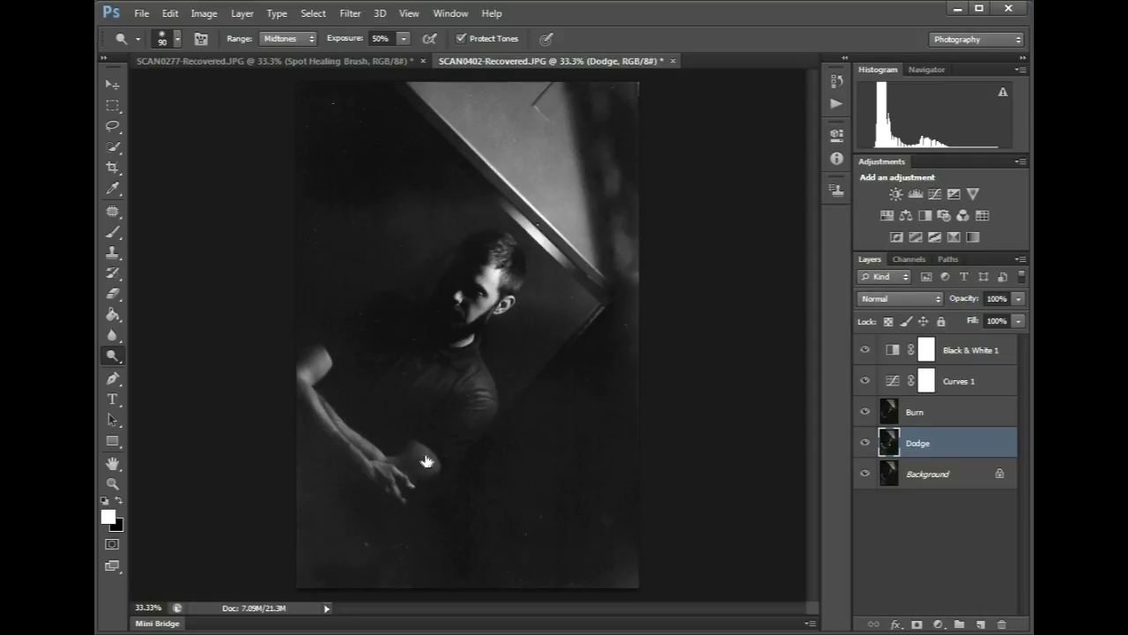
click(865, 443)
click(864, 444)
- Start saving the edited photo as a new file
key(ctrl+shift+s)
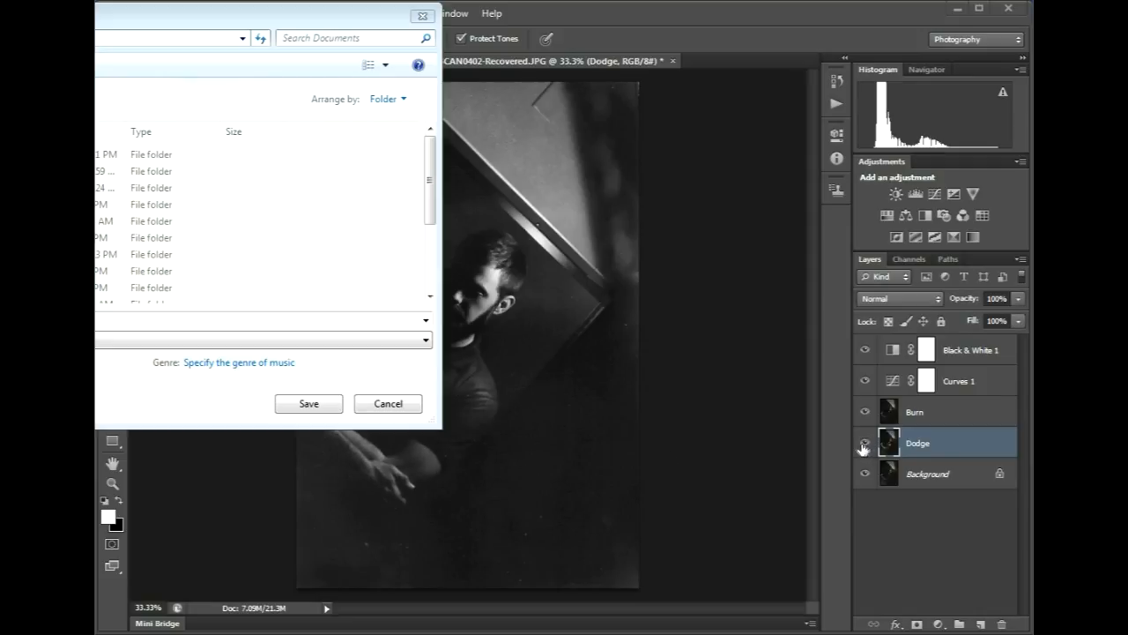